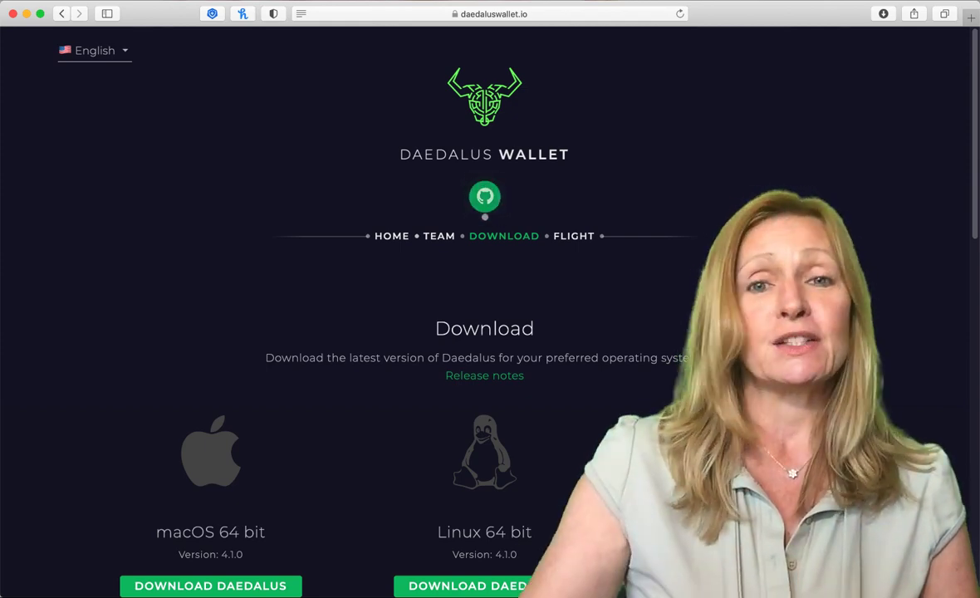
{"action": "left_click", "coordinate": [587, 11]}
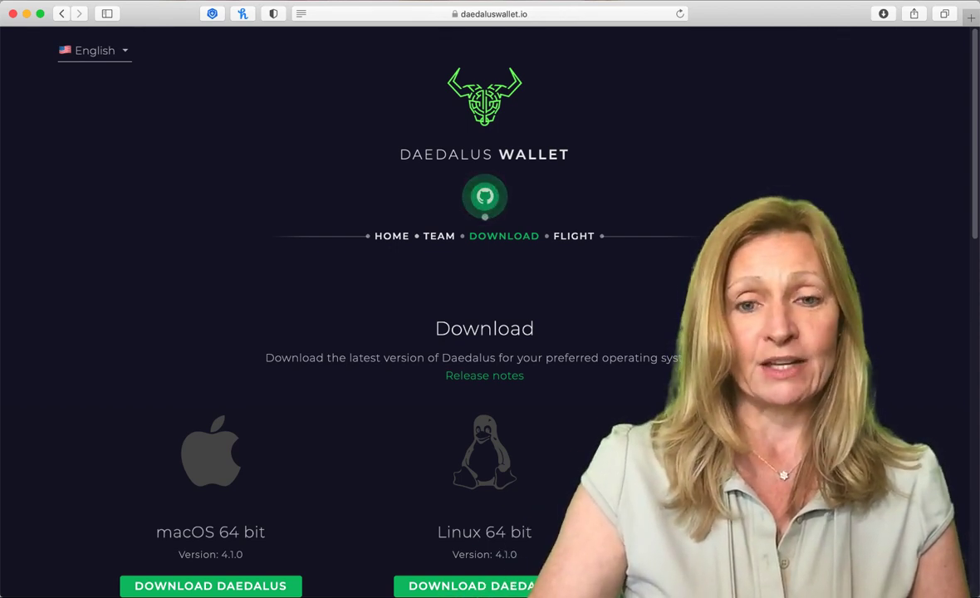
{"action": "scroll", "coordinate": [640, 389], "scroll_direction": "down", "scroll_amount": 5}
{"action": "scroll", "coordinate": [640, 390], "scroll_direction": "down", "scroll_amount": 8}
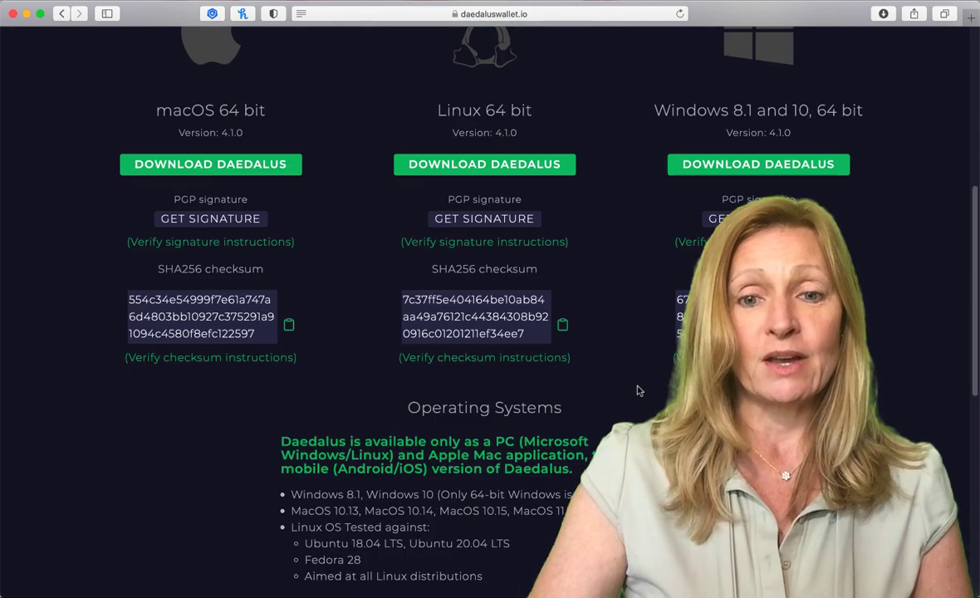
{"action": "scroll", "coordinate": [639, 390], "scroll_direction": "down", "scroll_amount": 1}
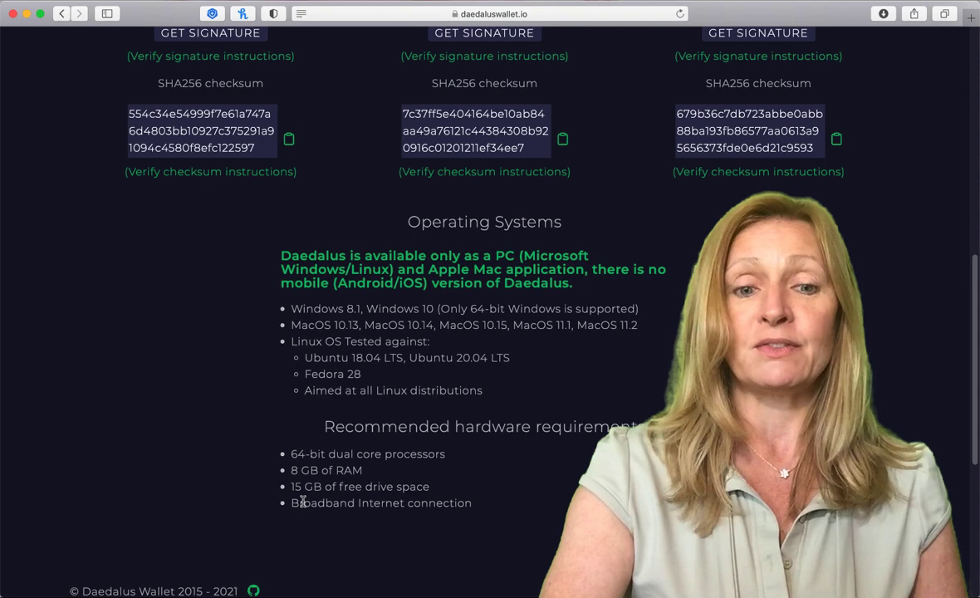
{"action": "scroll", "coordinate": [490, 441], "scroll_direction": "up", "scroll_amount": 2}
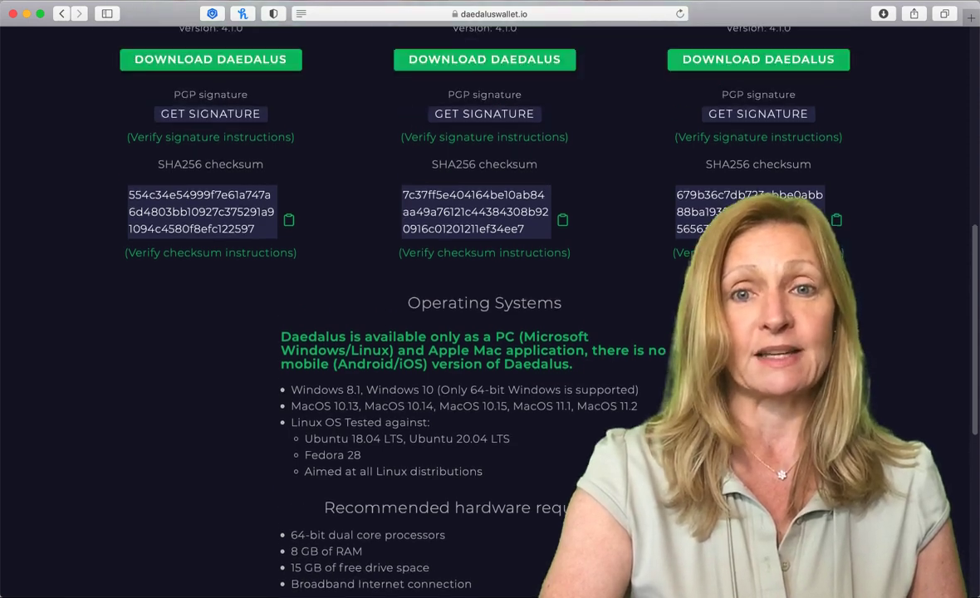
{"action": "scroll", "coordinate": [595, 291], "scroll_direction": "up", "scroll_amount": 6}
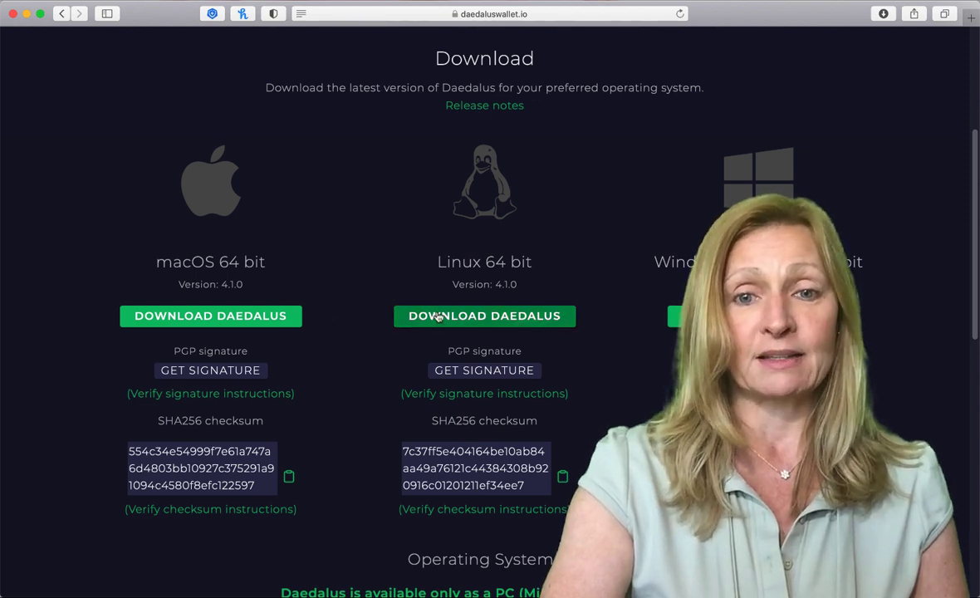
{"action": "scroll", "coordinate": [657, 376], "scroll_direction": "up", "scroll_amount": 1}
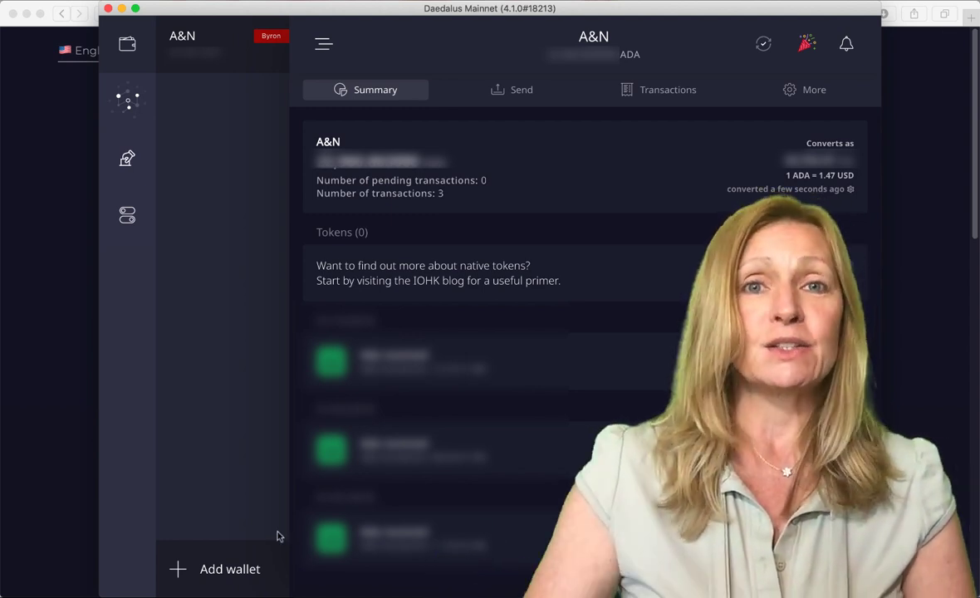
- Preview restoring a 12-word Daedalus wallet from Add wallet, then cancel the restore dialog
{"action": "left_click", "coordinate": [206, 572]}
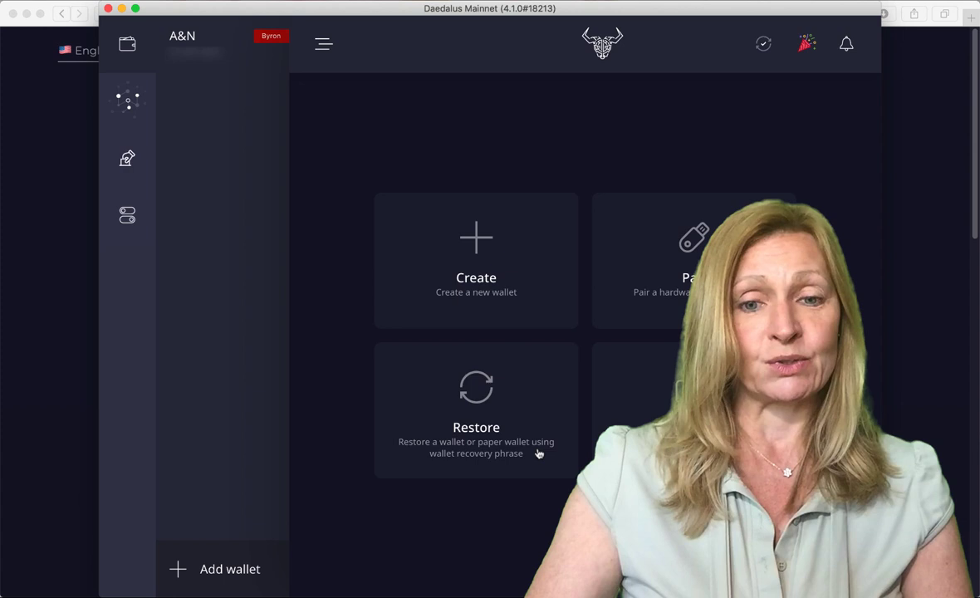
{"action": "left_click", "coordinate": [480, 412]}
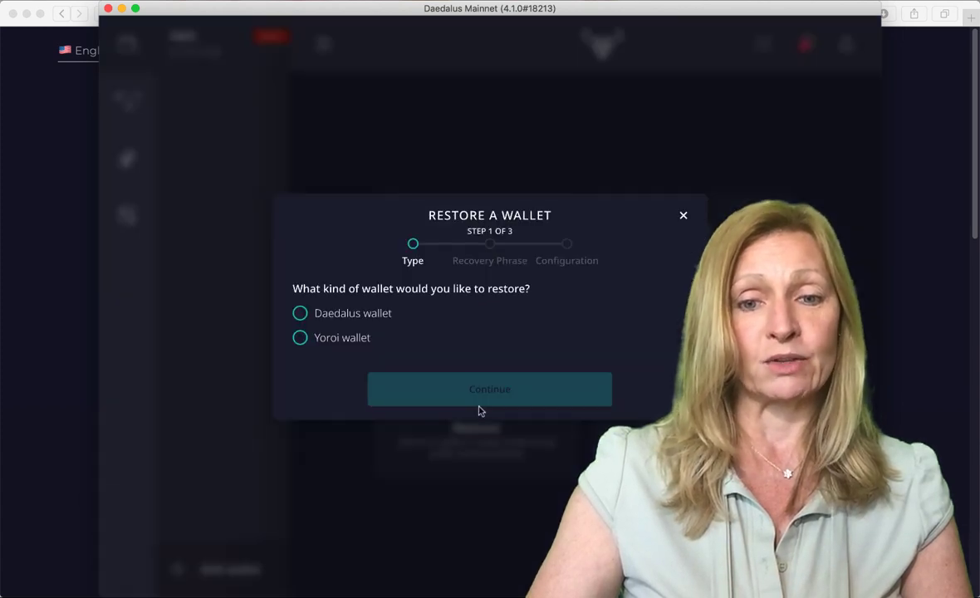
{"action": "left_click", "coordinate": [299, 314]}
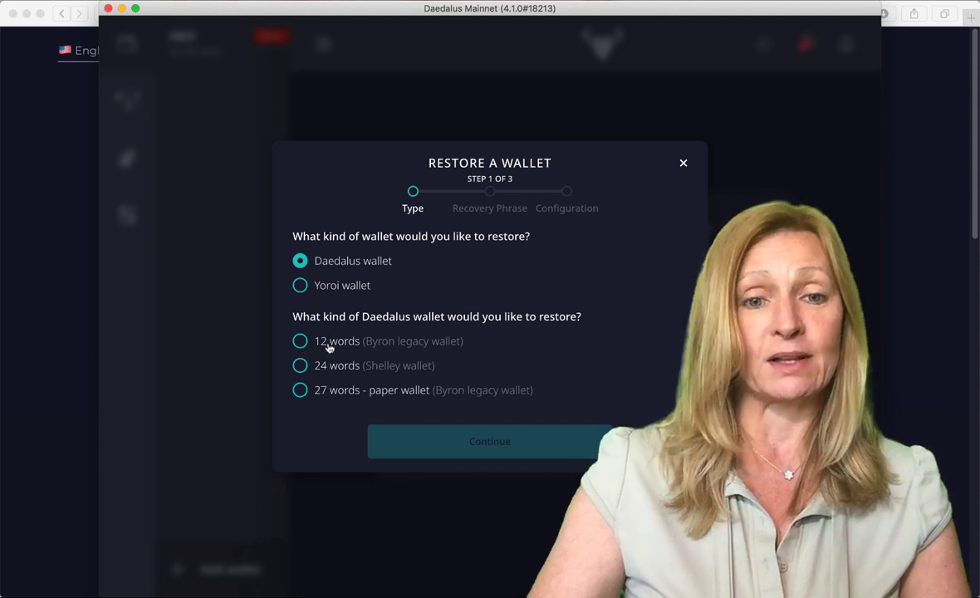
{"action": "left_click", "coordinate": [301, 341]}
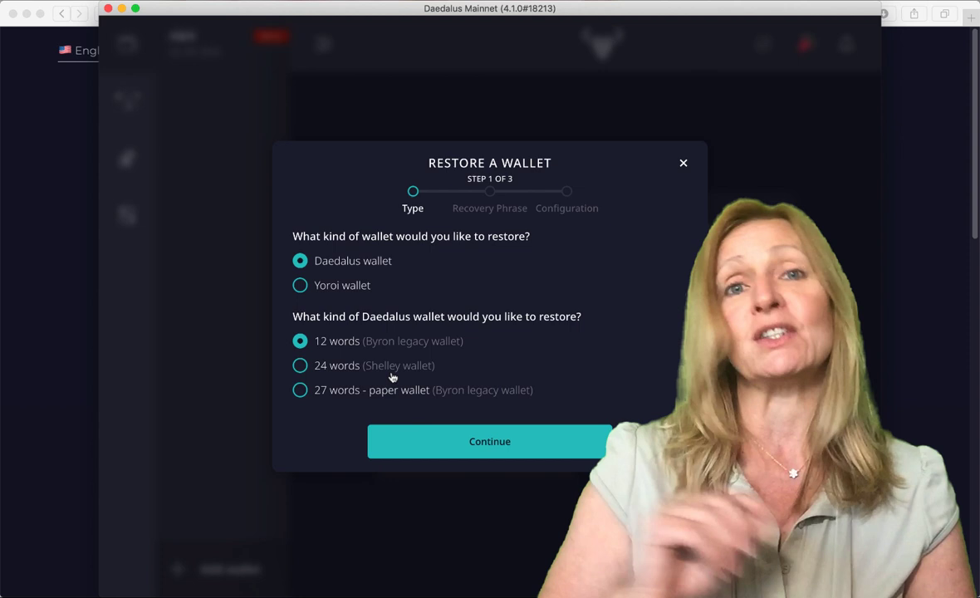
{"action": "left_click", "coordinate": [683, 163]}
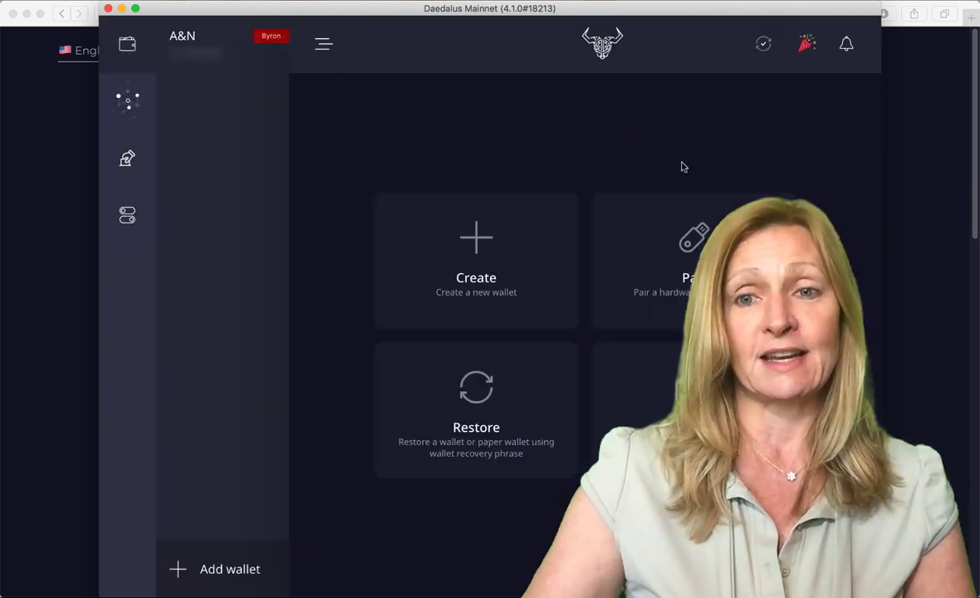
- Show the A&N wallet, then open the delegation center, which lacks Shelley-compatible wallets
{"action": "left_click", "coordinate": [180, 42]}
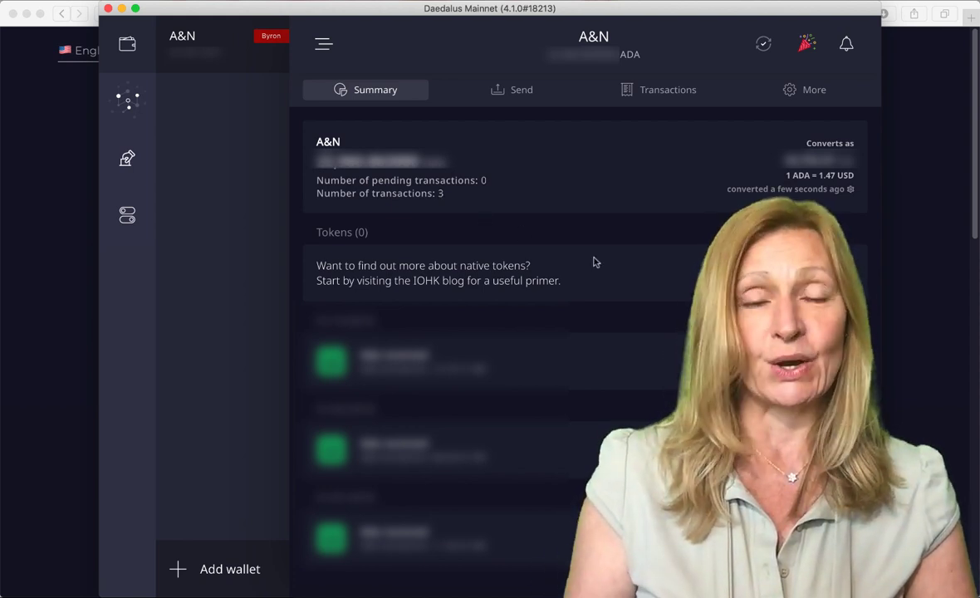
{"action": "left_click", "coordinate": [128, 101]}
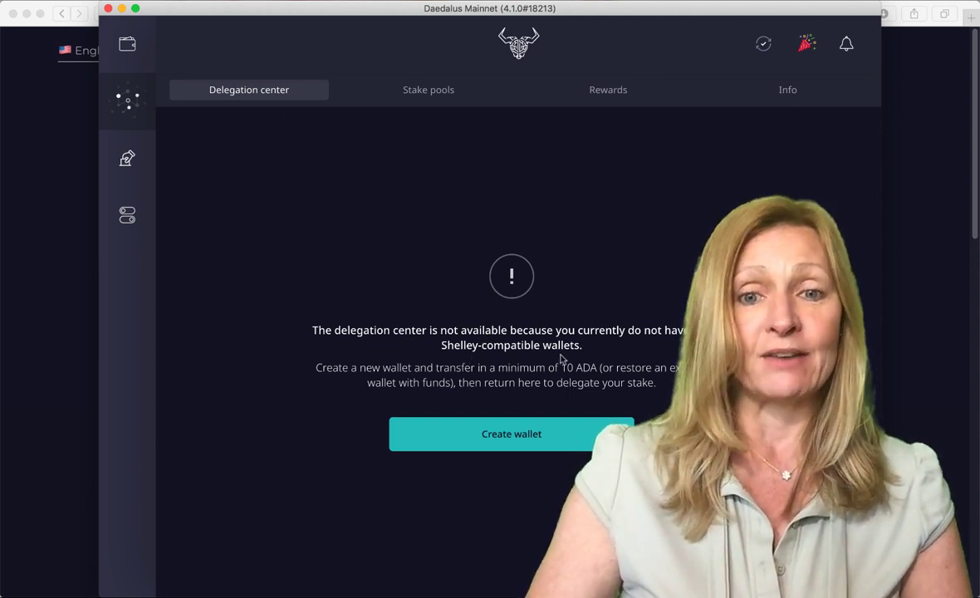
{"action": "left_click", "coordinate": [122, 49]}
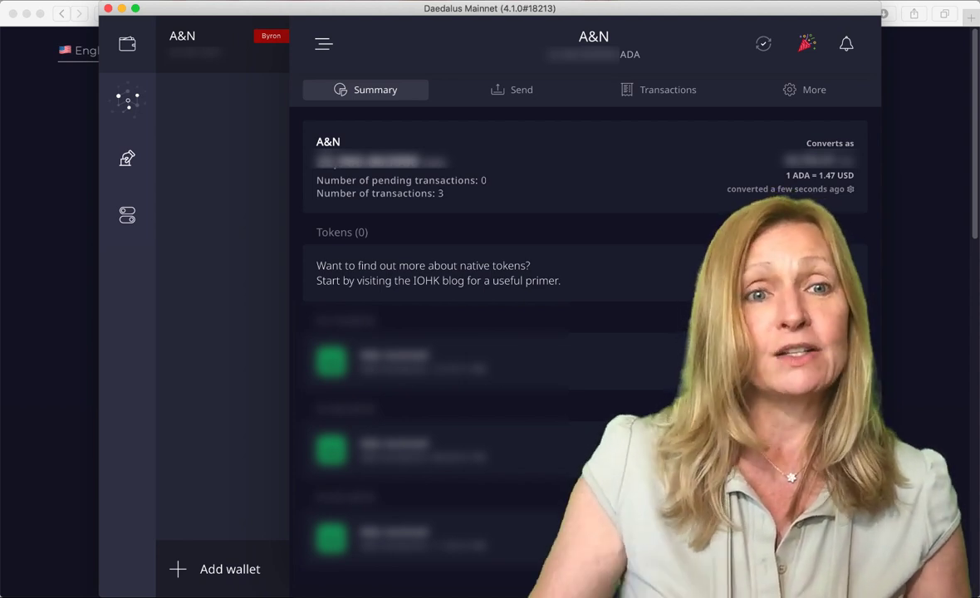
- Preview the Create new Shelley wallet form from Add wallet, then cancel it
{"action": "left_click", "coordinate": [214, 569]}
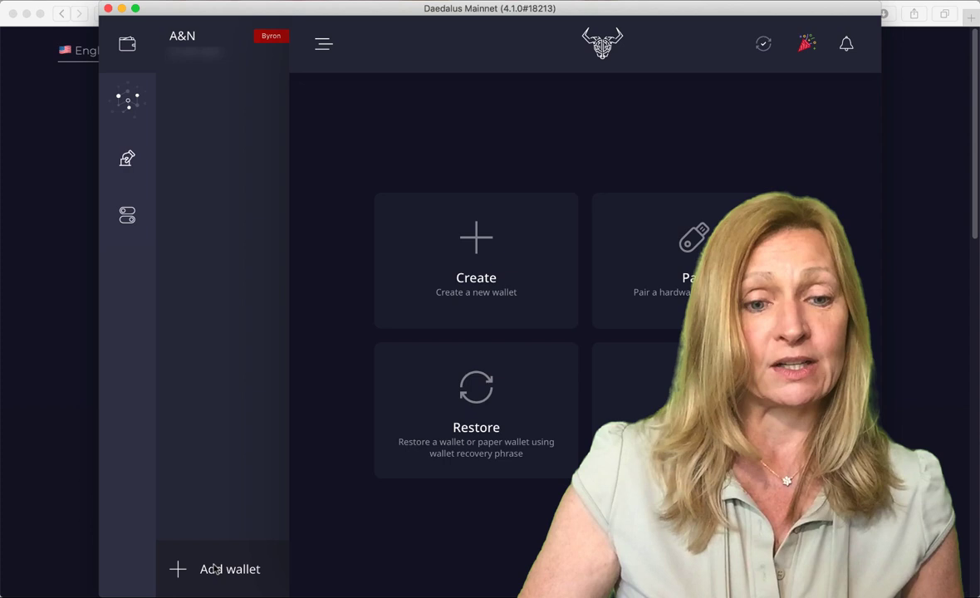
{"action": "left_click", "coordinate": [473, 255]}
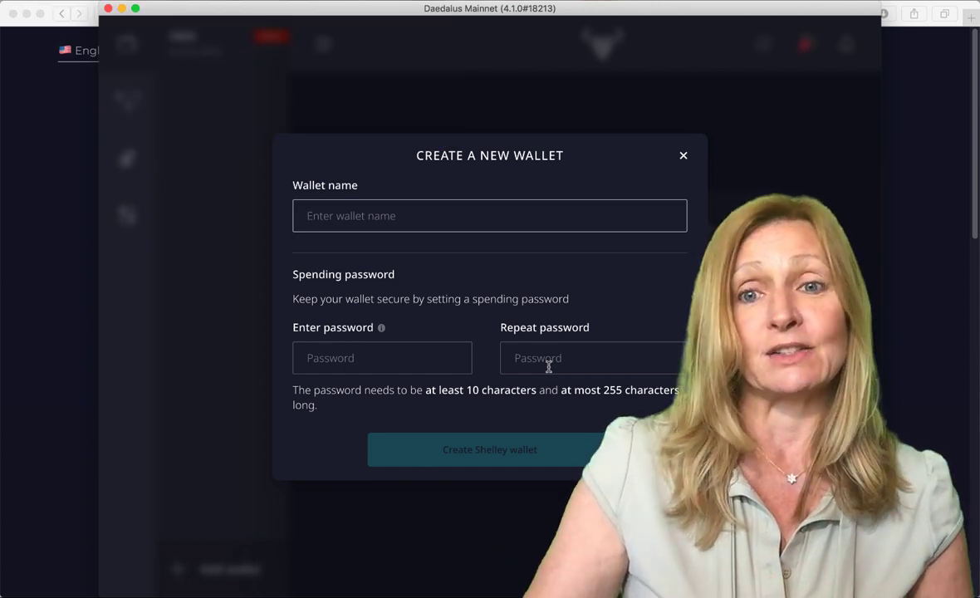
{"action": "left_click", "coordinate": [683, 156]}
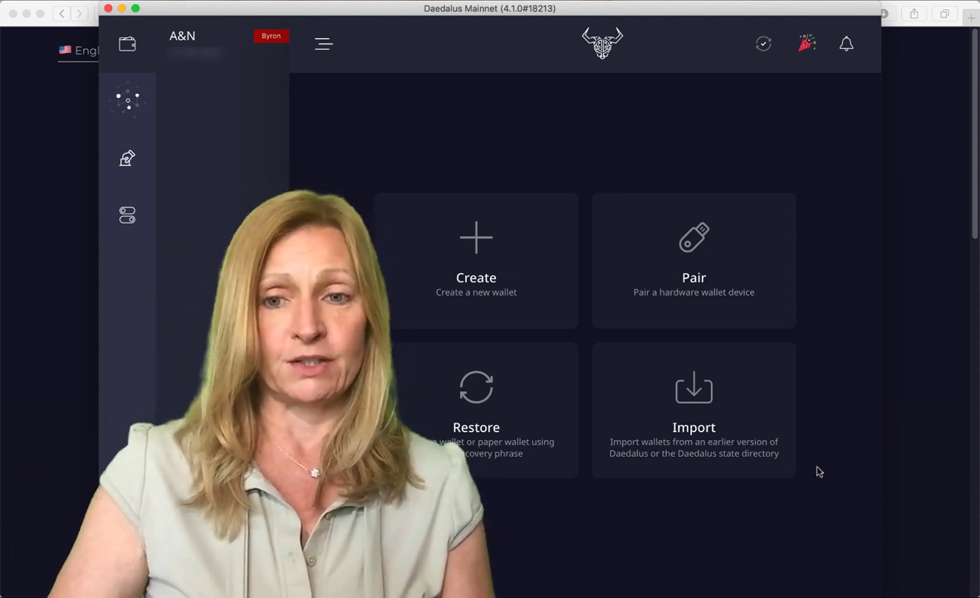
- Start pairing a hardware wallet to create the FUTUREOFMONEY wallet
{"action": "left_click", "coordinate": [695, 248]}
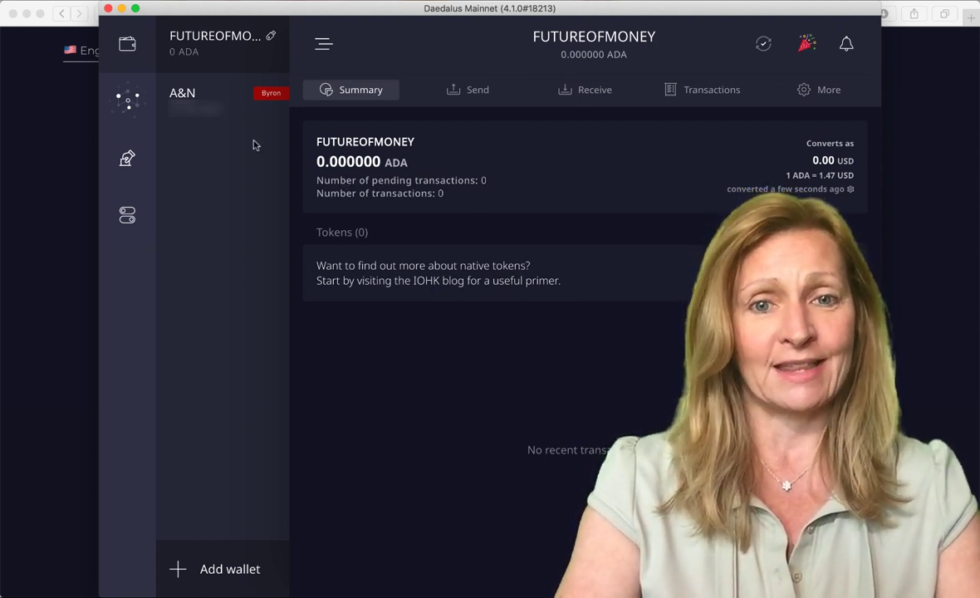
- Glance at the Byron wallet, then list FUTUREOFMONEY's receiving addresses on its Receive page
{"action": "left_click", "coordinate": [182, 93]}
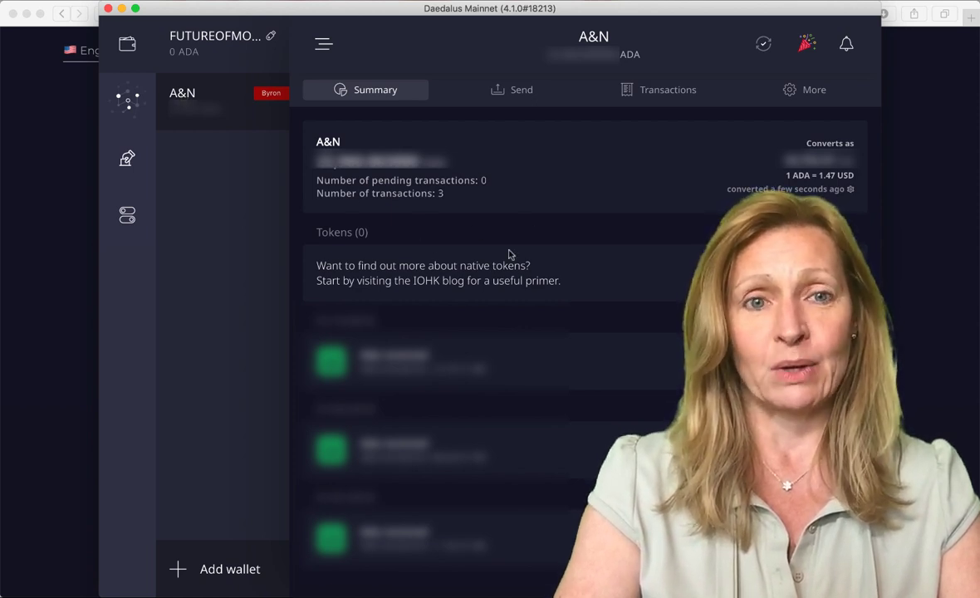
{"action": "left_click", "coordinate": [202, 47]}
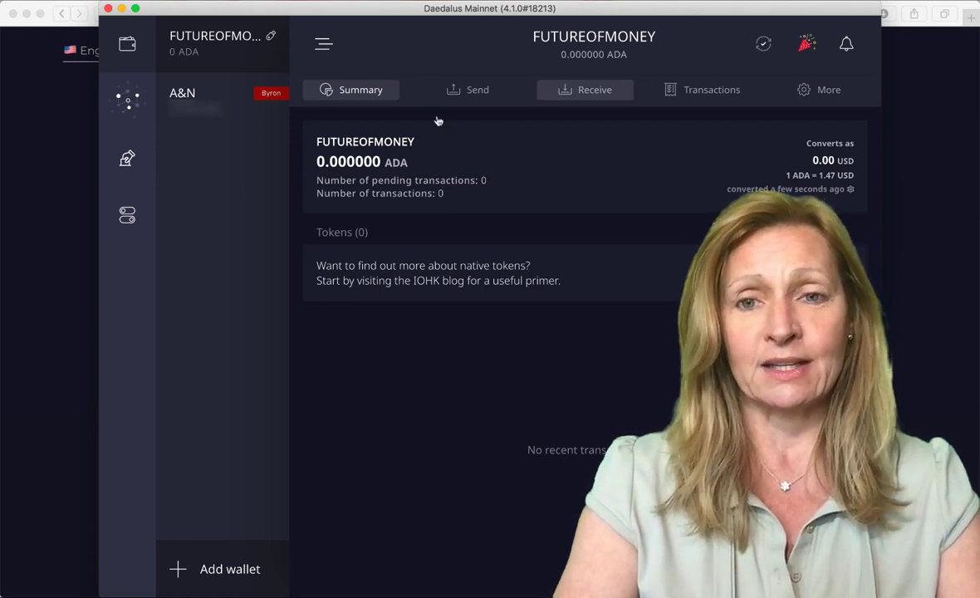
{"action": "left_click", "coordinate": [593, 93]}
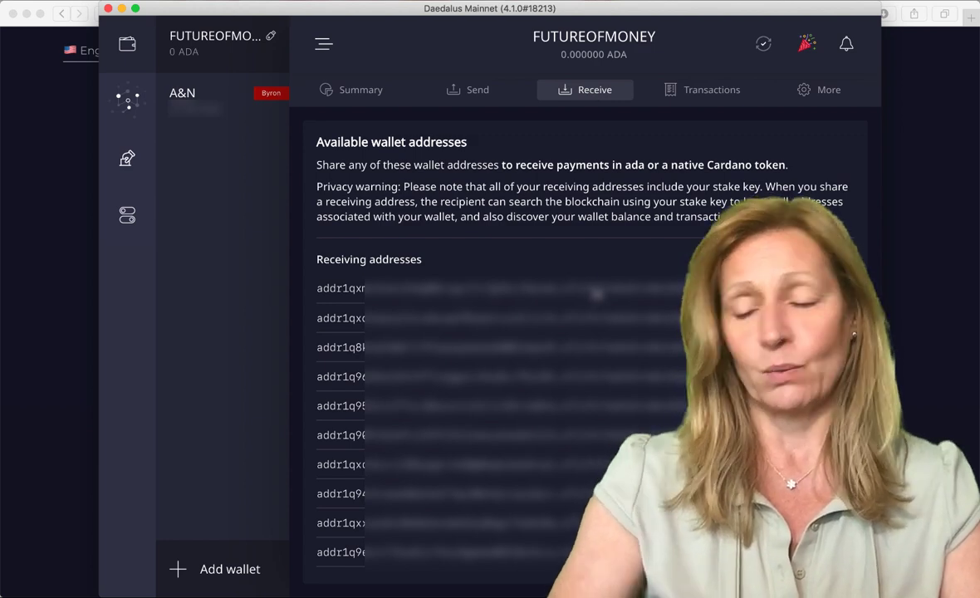
- Copy the first FUTUREOFMONEY receiving address and confirm it matches the address on the Trezor
{"action": "left_click", "coordinate": [551, 285]}
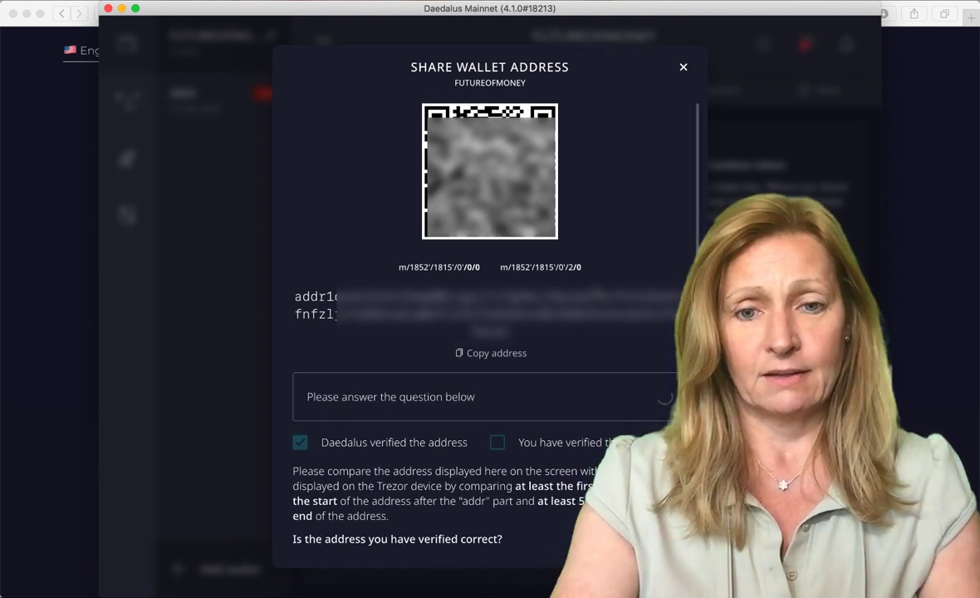
{"action": "left_click", "coordinate": [510, 354]}
{"action": "scroll", "coordinate": [540, 363], "scroll_direction": "down", "scroll_amount": 3}
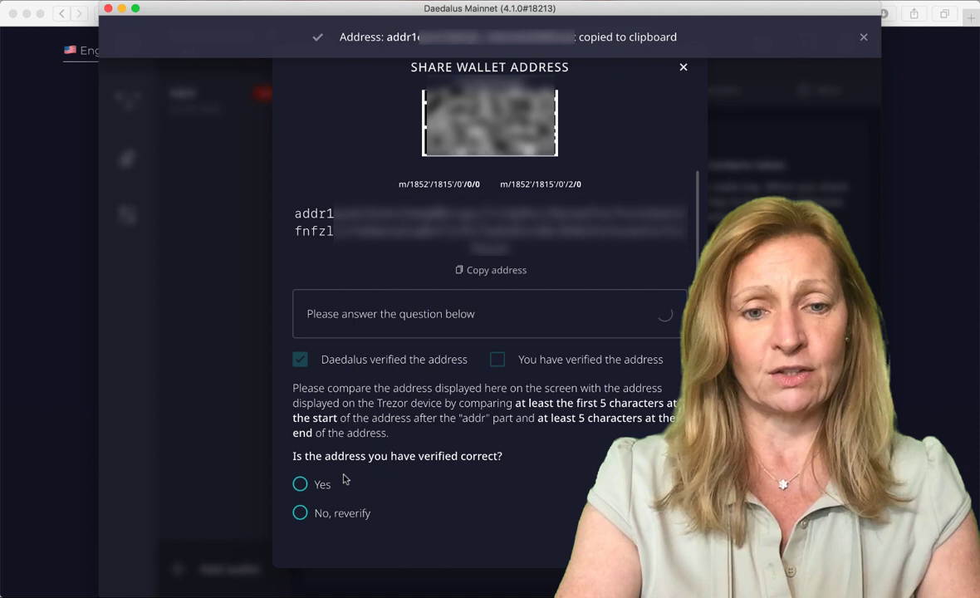
{"action": "left_click", "coordinate": [301, 485]}
{"action": "scroll", "coordinate": [546, 472], "scroll_direction": "up", "scroll_amount": 3}
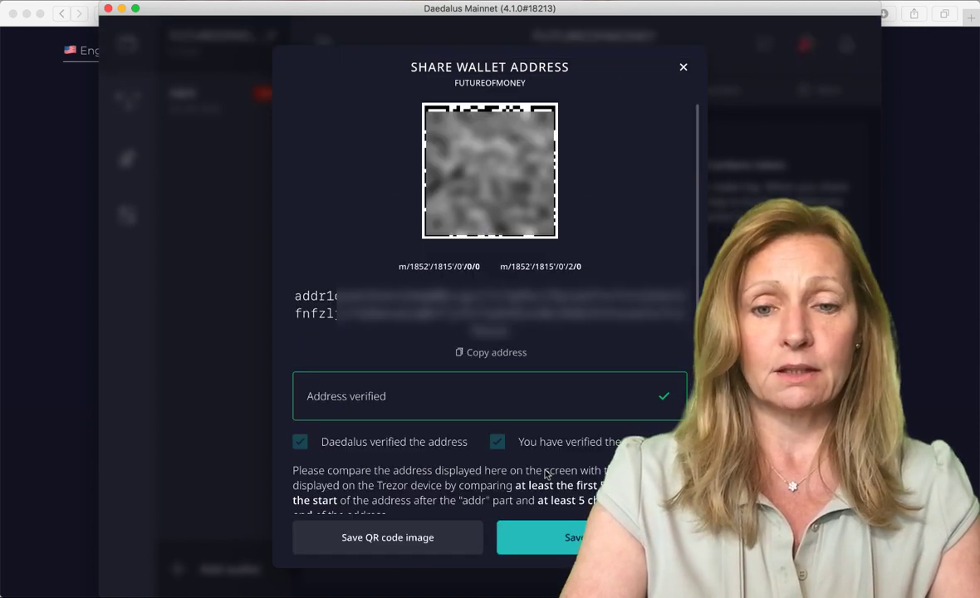
{"action": "scroll", "coordinate": [545, 473], "scroll_direction": "down", "scroll_amount": 5}
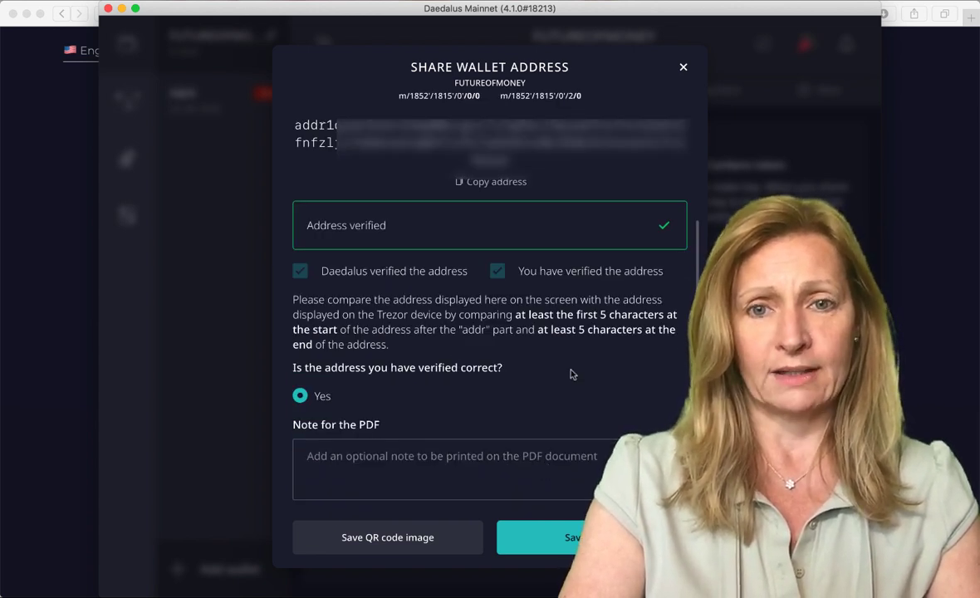
{"action": "scroll", "coordinate": [571, 375], "scroll_direction": "up", "scroll_amount": 5}
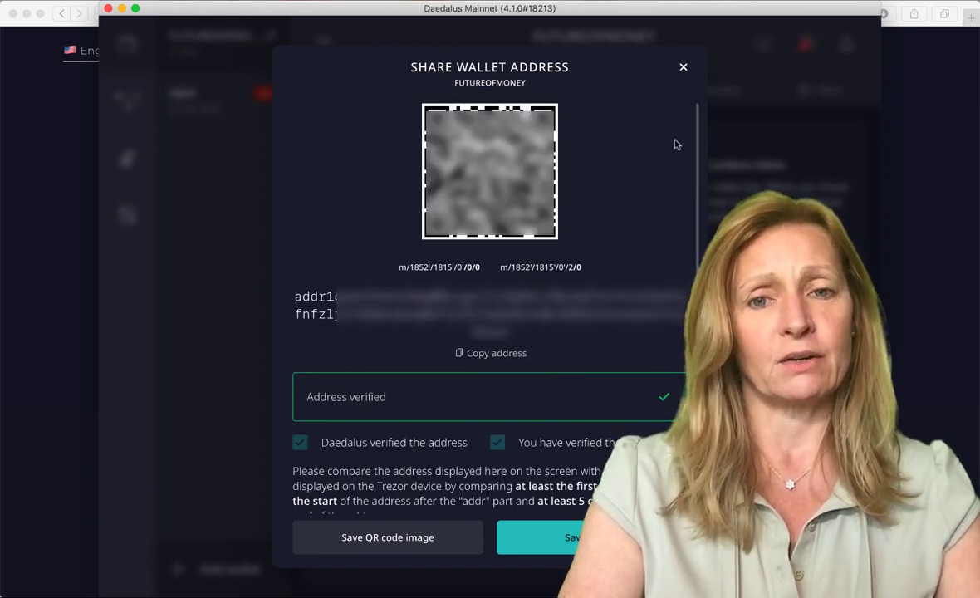
{"action": "left_click", "coordinate": [682, 68]}
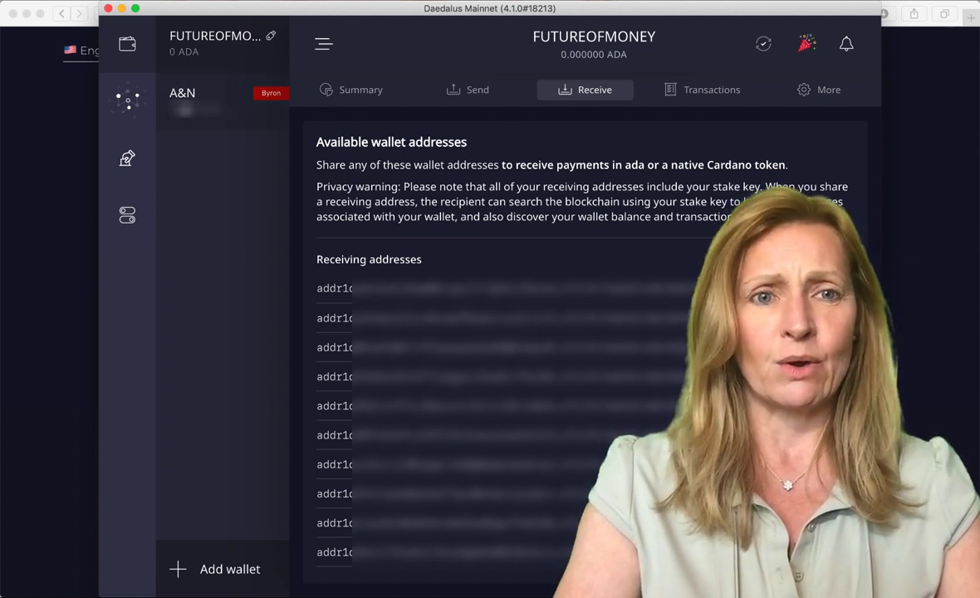
- From A&N, fill a payment of 10 ADA to the pasted FUTUREOFMONEY address
{"action": "left_click", "coordinate": [170, 100]}
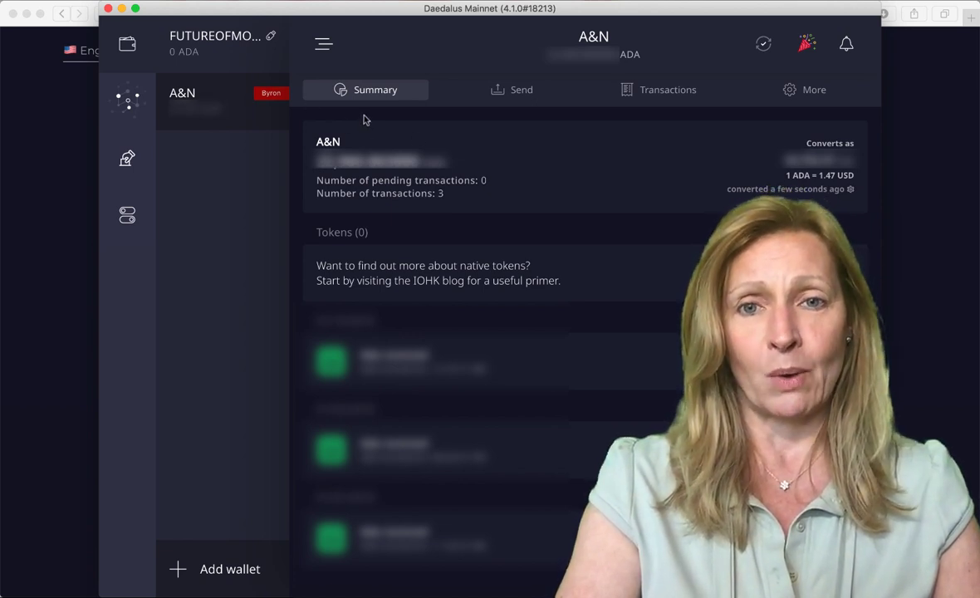
{"action": "left_click", "coordinate": [518, 99]}
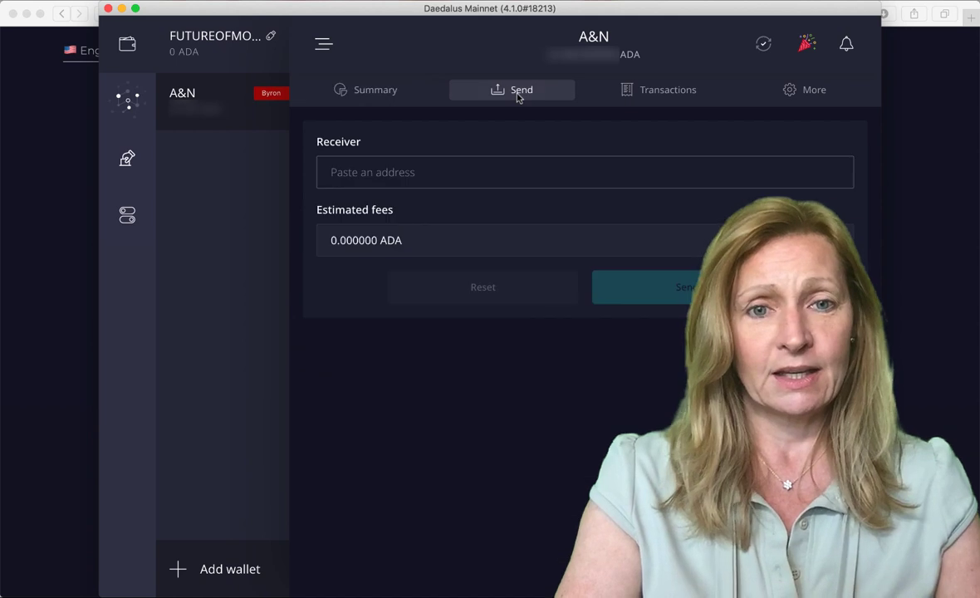
{"action": "left_click", "coordinate": [347, 175]}
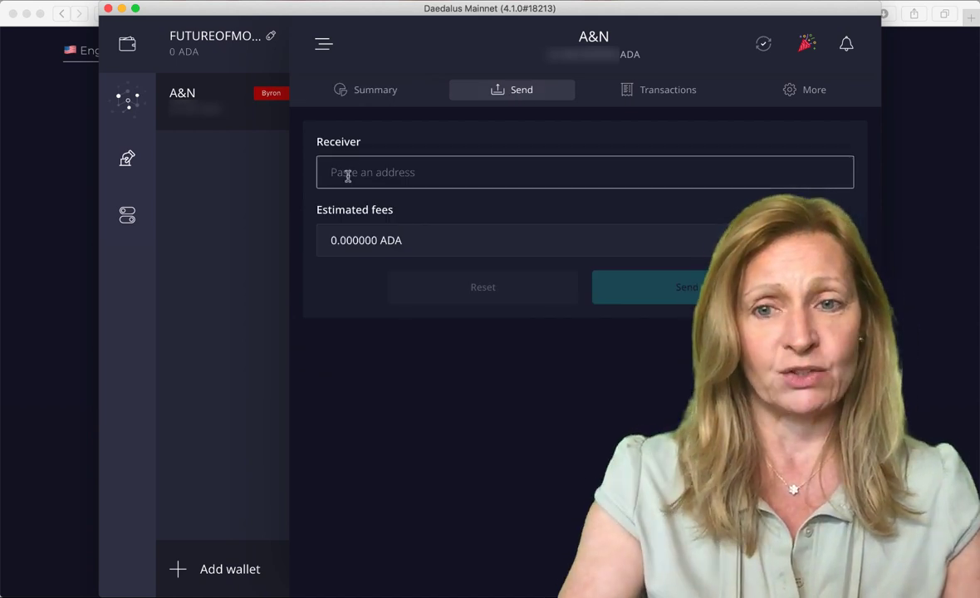
{"action": "key", "text": "super+v"}
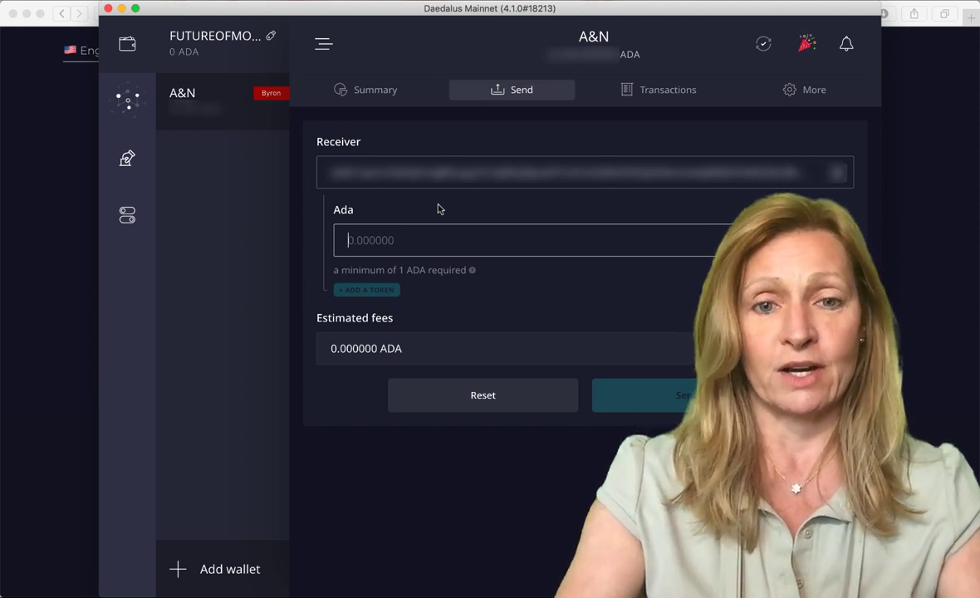
{"action": "type", "text": "10"}
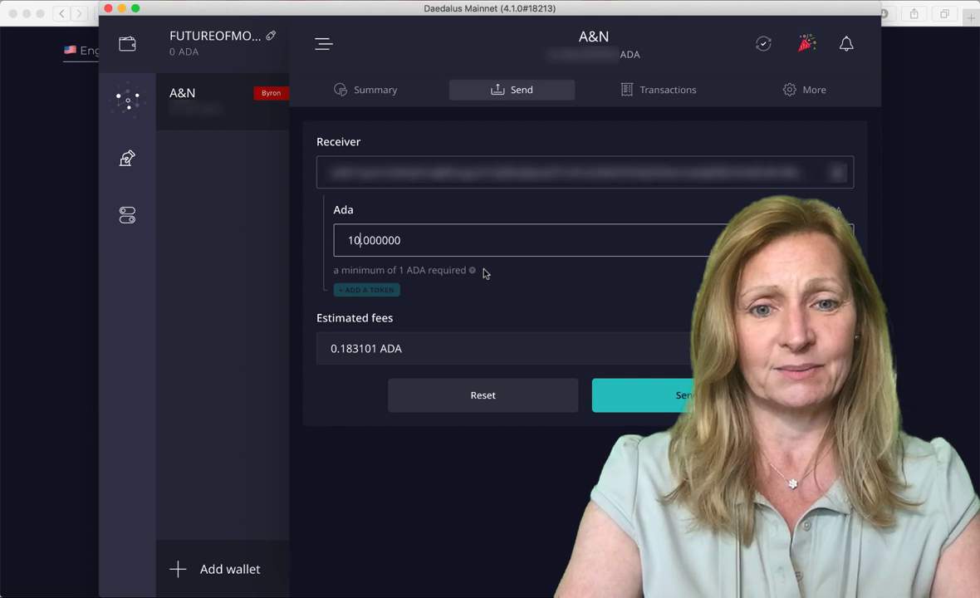
- Confirm the 10 ADA payment with the spending password and send it
{"action": "left_click", "coordinate": [674, 398]}
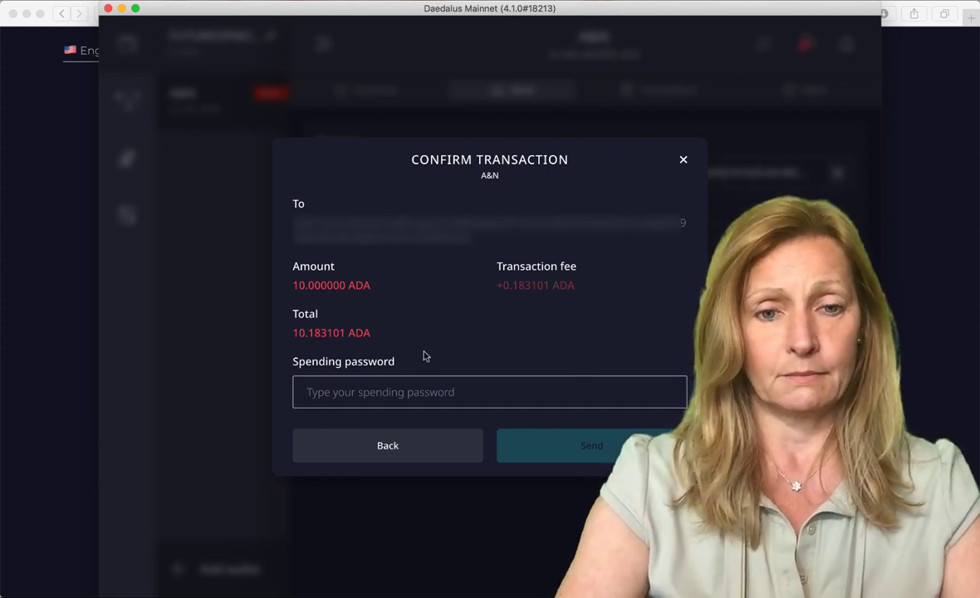
{"action": "key", "text": "super+v"}
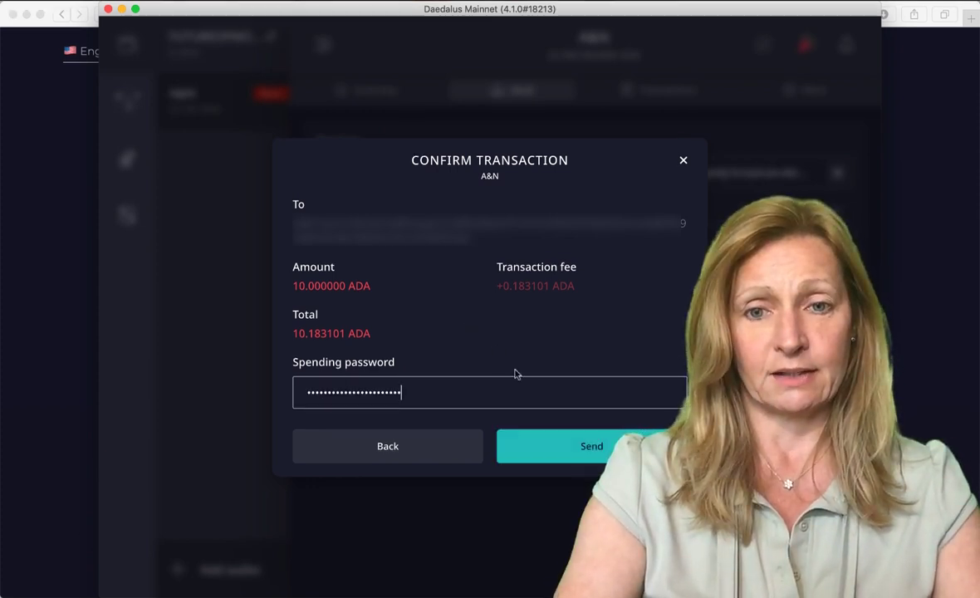
{"action": "left_click", "coordinate": [585, 450]}
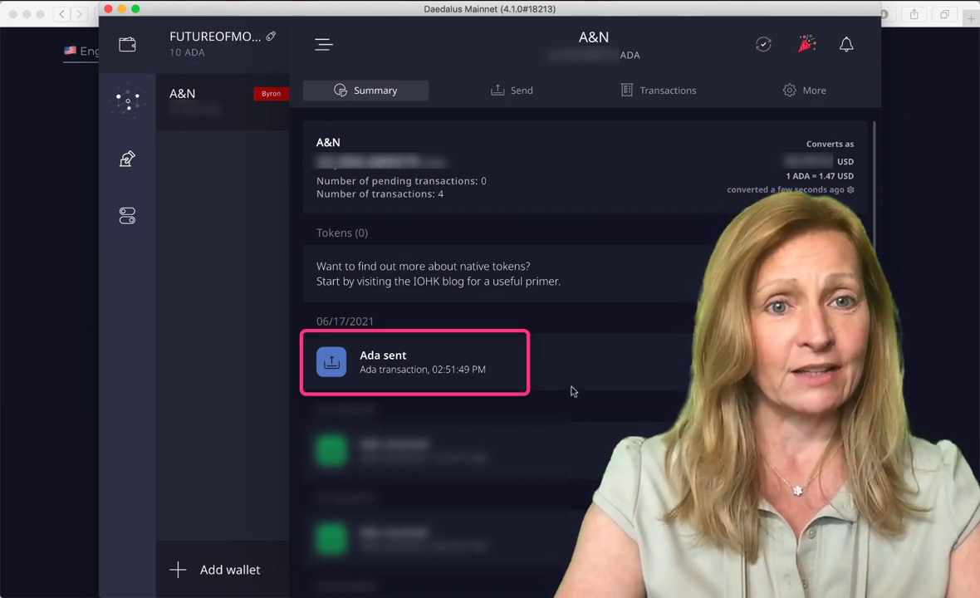
- Check FUTUREOFMONEY's received ADA and A&N's 0 ADA balance, then return to FUTUREOFMONEY
{"action": "left_click", "coordinate": [191, 50]}
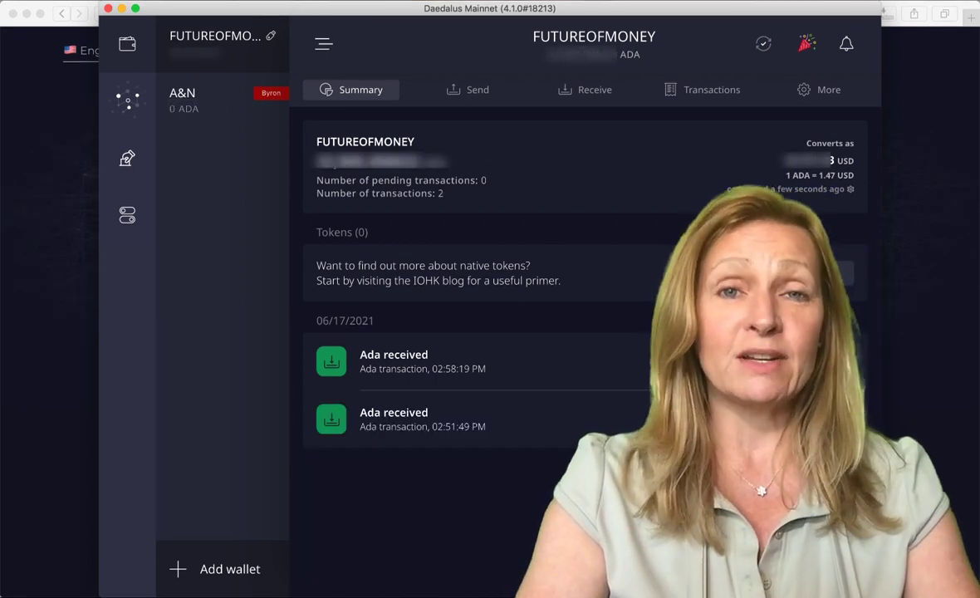
{"action": "left_click", "coordinate": [189, 121]}
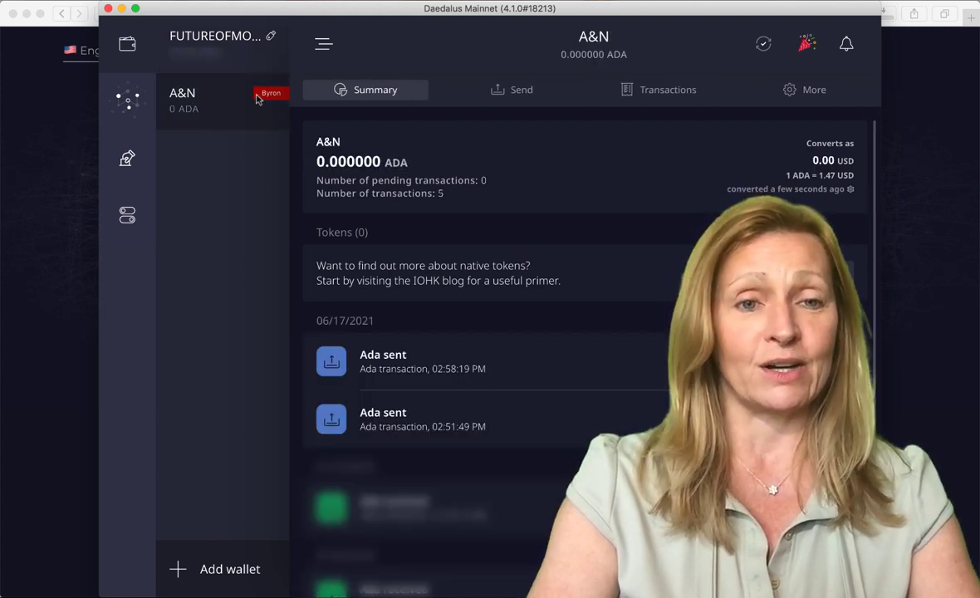
{"action": "left_click", "coordinate": [195, 46]}
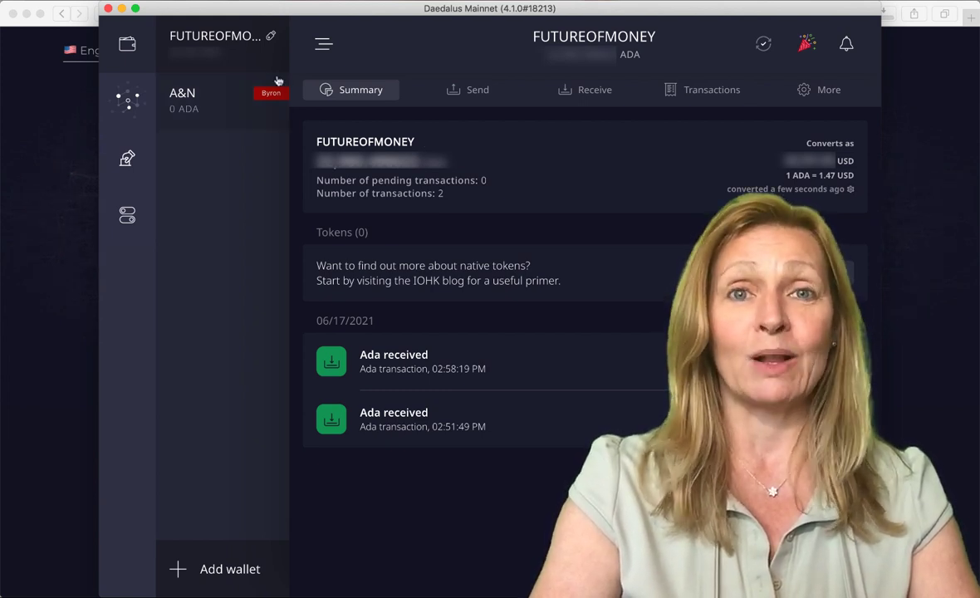
{"action": "left_click", "coordinate": [126, 102]}
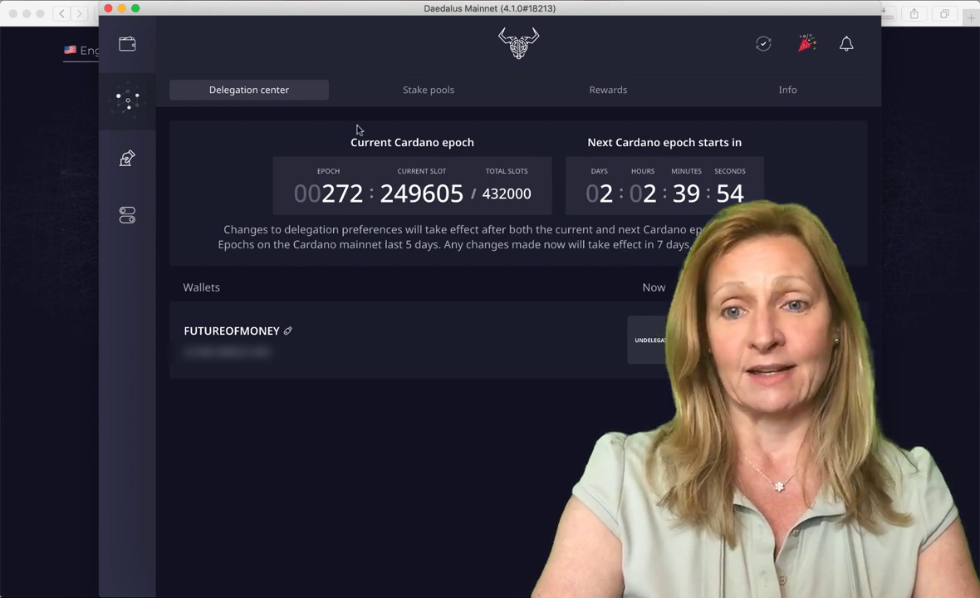
{"action": "left_click", "coordinate": [412, 92]}
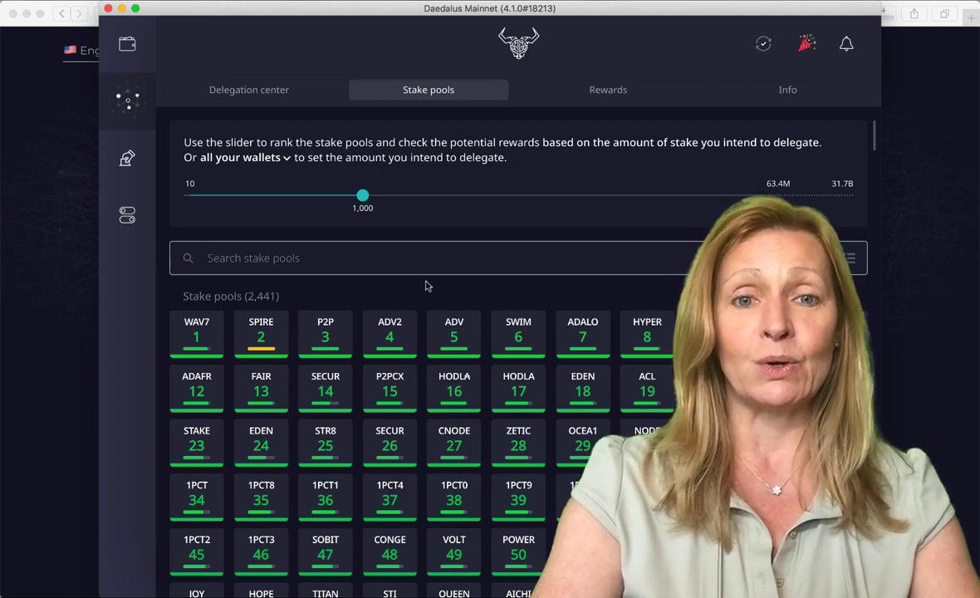
{"action": "left_click", "coordinate": [126, 46]}
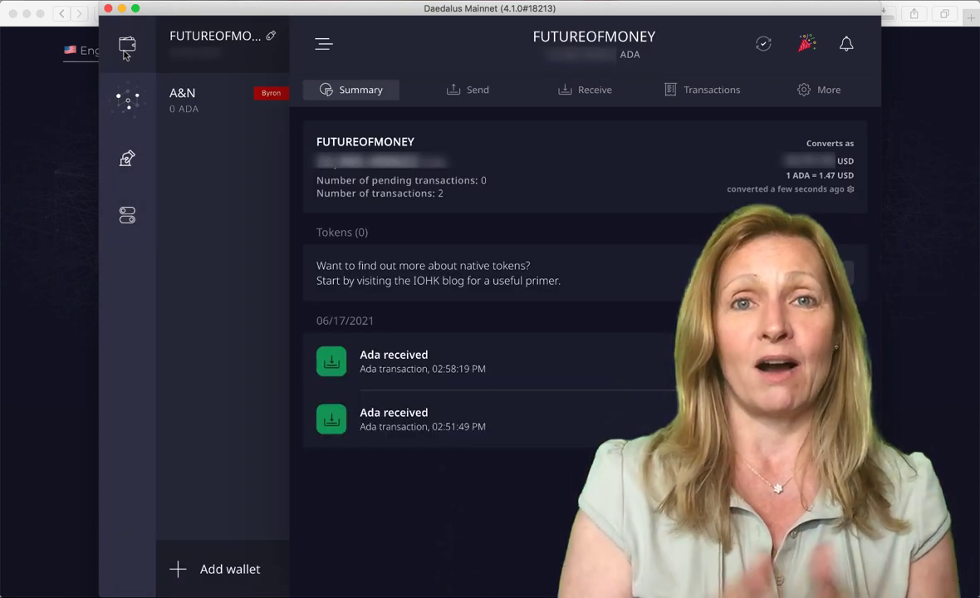